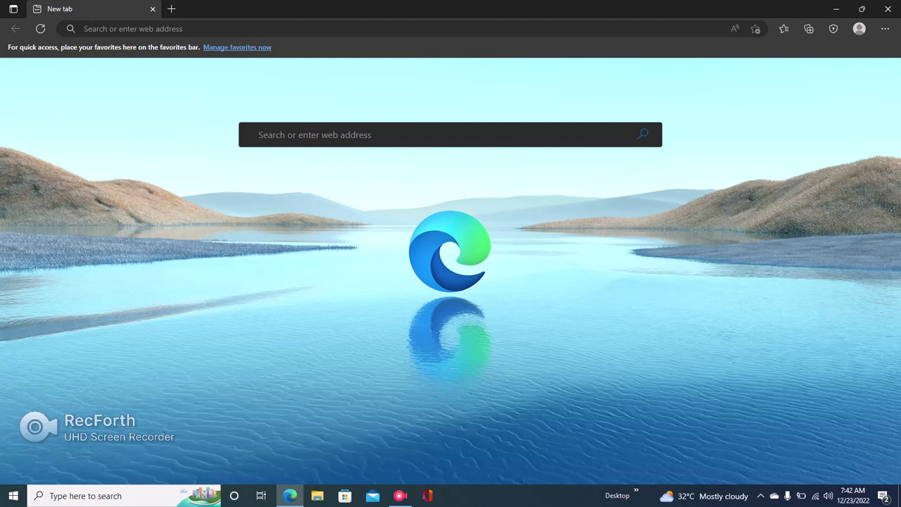
Search Bing for 'chatgpt' from the new tab's address bar
{"action": "key", "text": "ctrl+l"}
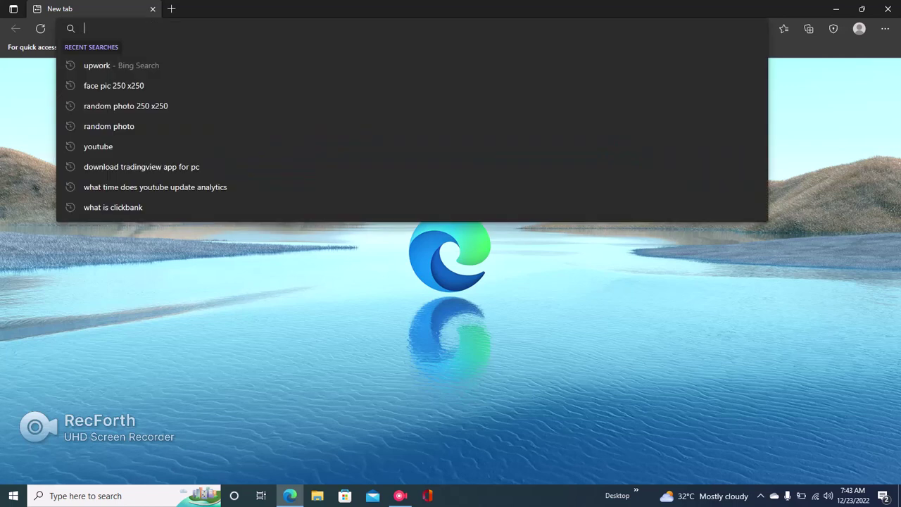
{"action": "type", "text": "chatgpt"}
{"action": "key", "text": "Return"}
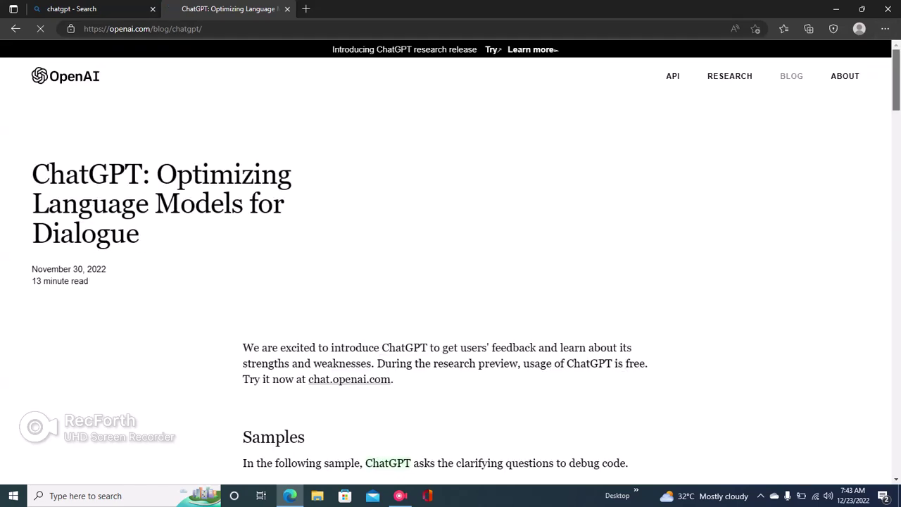
Scroll through OpenAI's ChatGPT blog post down to the Try ChatGPT button
{"action": "scroll", "coordinate": [451, 260], "scroll_direction": "down", "scroll_amount": 5}
{"action": "scroll", "coordinate": [451, 261], "scroll_direction": "up", "scroll_amount": 5}
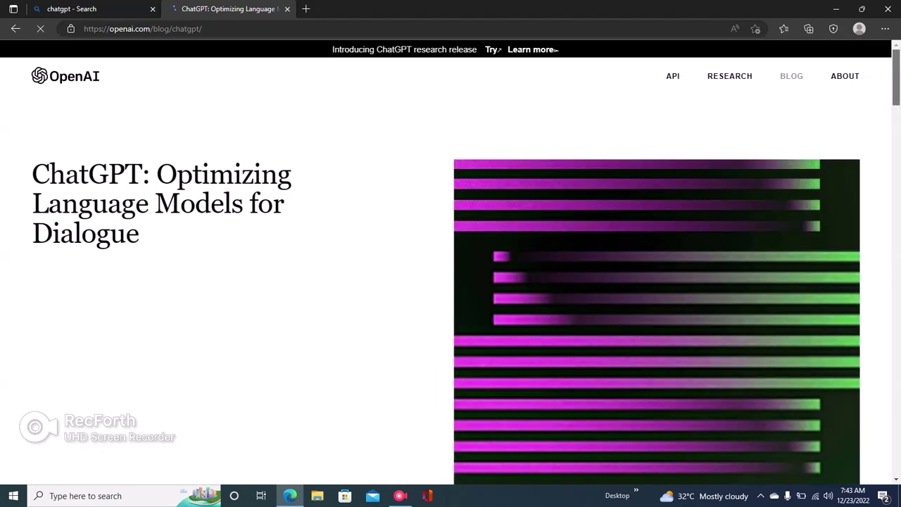
{"action": "scroll", "coordinate": [450, 260], "scroll_direction": "down", "scroll_amount": 3}
{"action": "scroll", "coordinate": [451, 261], "scroll_direction": "down", "scroll_amount": 2}
{"action": "scroll", "coordinate": [451, 260], "scroll_direction": "down", "scroll_amount": 4}
{"action": "scroll", "coordinate": [450, 260], "scroll_direction": "down", "scroll_amount": 1}
{"action": "scroll", "coordinate": [450, 261], "scroll_direction": "up", "scroll_amount": 3}
{"action": "scroll", "coordinate": [451, 260], "scroll_direction": "up", "scroll_amount": 4}
{"action": "scroll", "coordinate": [450, 260], "scroll_direction": "up", "scroll_amount": 2}
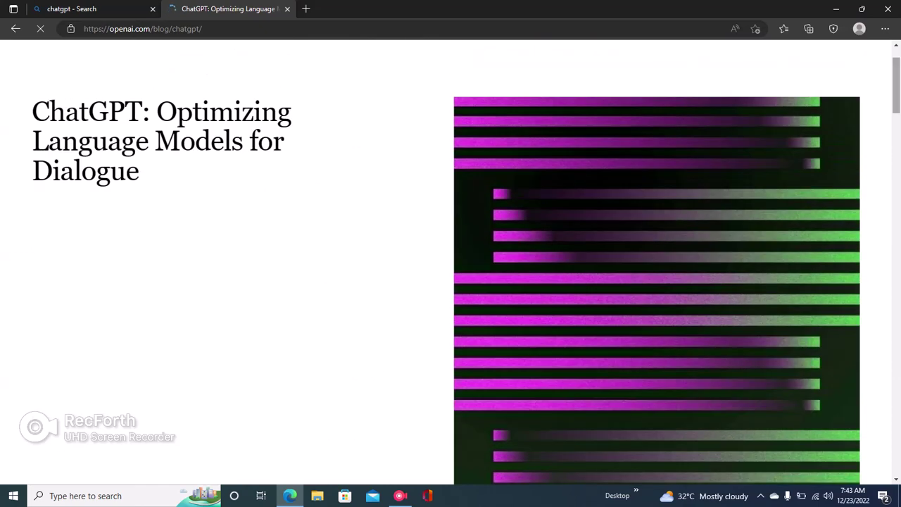
{"action": "scroll", "coordinate": [450, 260], "scroll_direction": "down", "scroll_amount": 7}
{"action": "scroll", "coordinate": [451, 260], "scroll_direction": "down", "scroll_amount": 6}
{"action": "scroll", "coordinate": [450, 260], "scroll_direction": "down", "scroll_amount": 3}
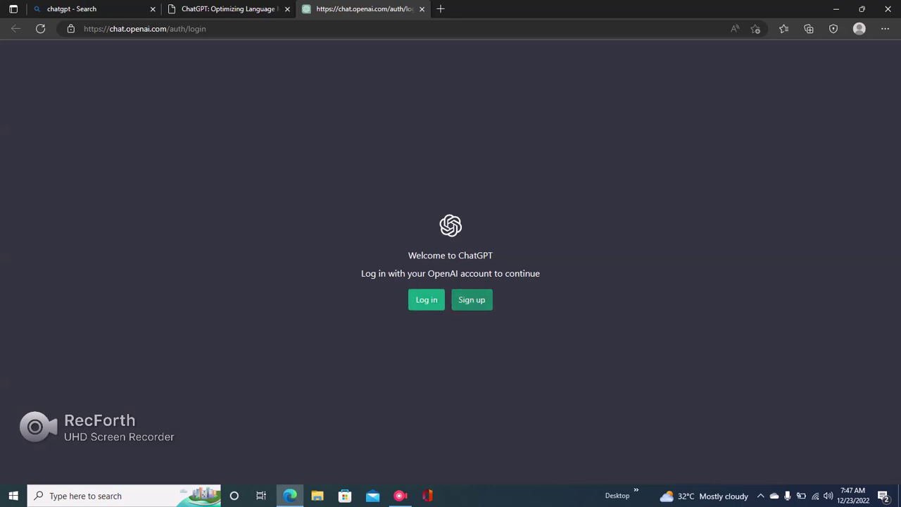
Choose Sign up on the ChatGPT welcome screen to create a new account
{"action": "left_click", "coordinate": [471, 299]}
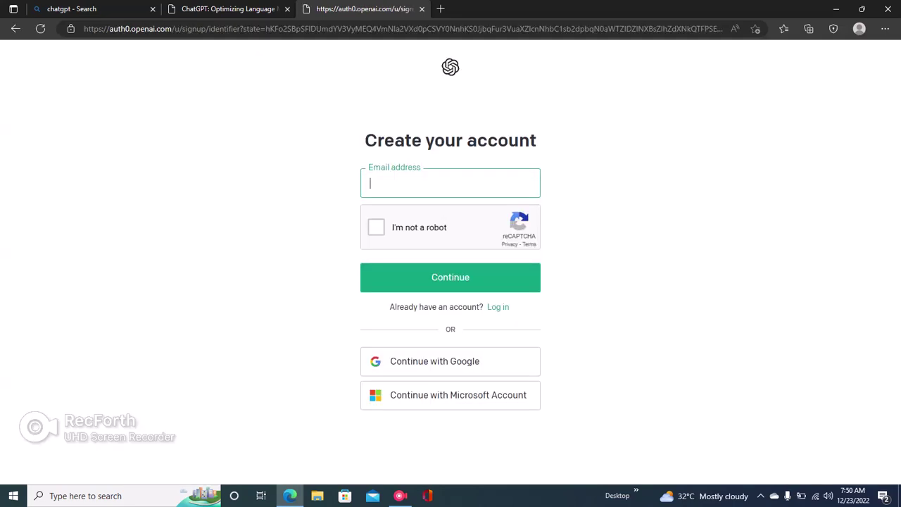
Fill the sign-up email field with a saved address from the autofill list
{"action": "key", "text": "Down"}
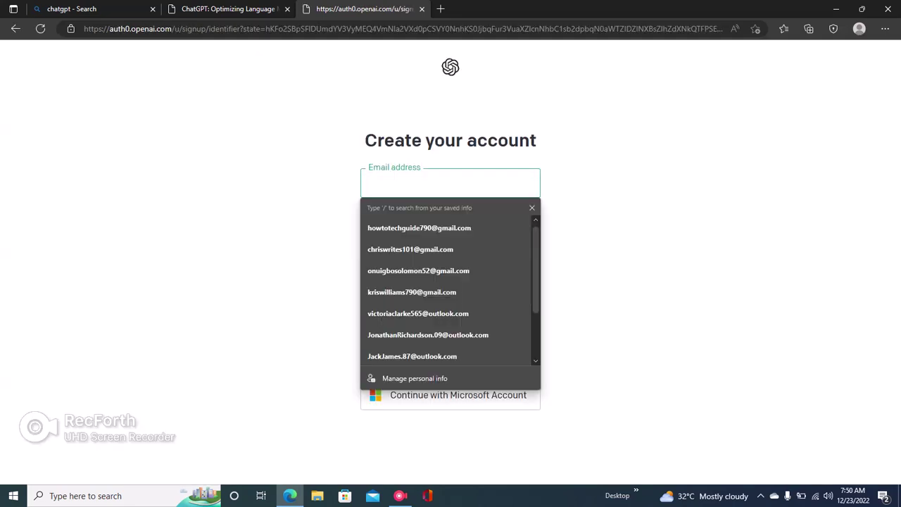
{"action": "key", "text": "Down"}
{"action": "key", "text": "Down"}
{"action": "key", "text": "Up"}
{"action": "key", "text": "Return"}
Start the I'm not a robot check and dismiss the reCAPTCHA connection error
{"action": "key", "text": "Tab"}
{"action": "key", "text": "space"}
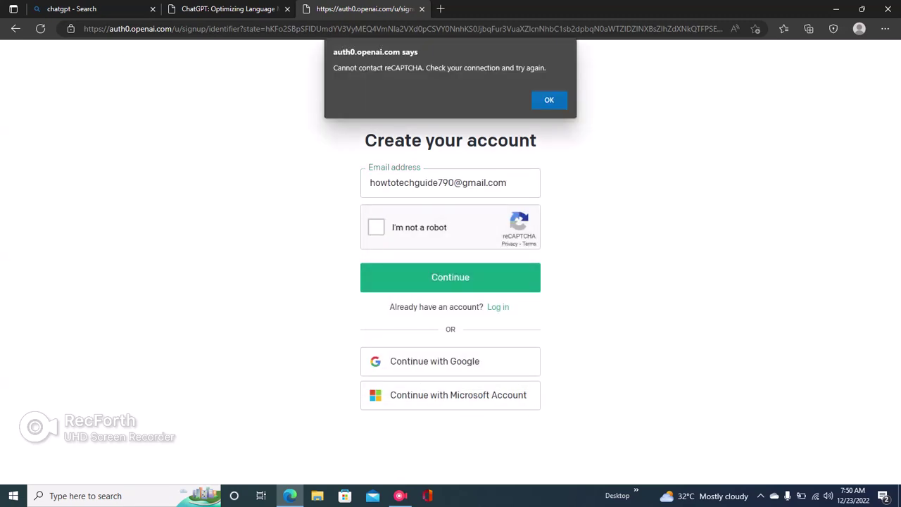
{"action": "key", "text": "Return"}
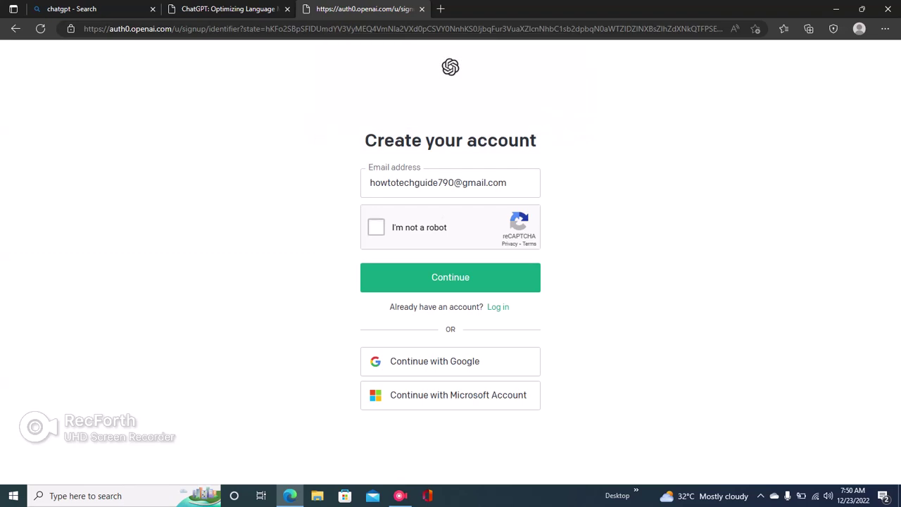
Mark the four bus tiles in the reCAPTCHA challenge and submit them for verification
{"action": "key", "text": "space"}
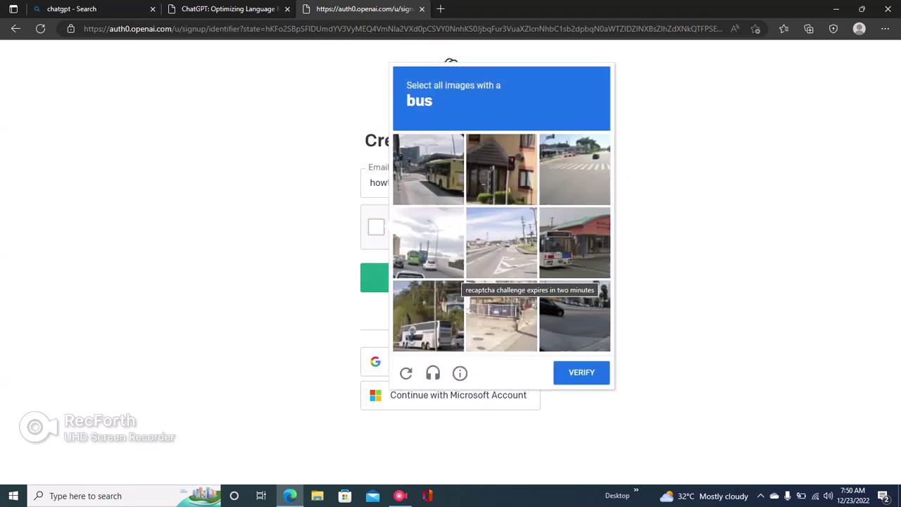
{"action": "key", "text": "space"}
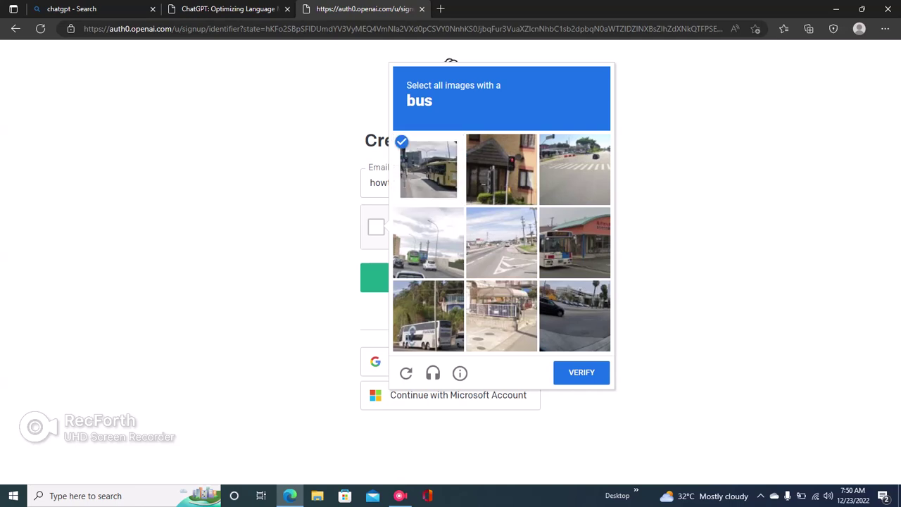
{"action": "key", "text": "Tab"}
{"action": "key", "text": "Tab"}
{"action": "key", "text": "Tab"}
{"action": "key", "text": "space"}
{"action": "key", "text": "Tab"}
{"action": "key", "text": "Tab"}
{"action": "key", "text": "Tab"}
{"action": "key", "text": "space"}
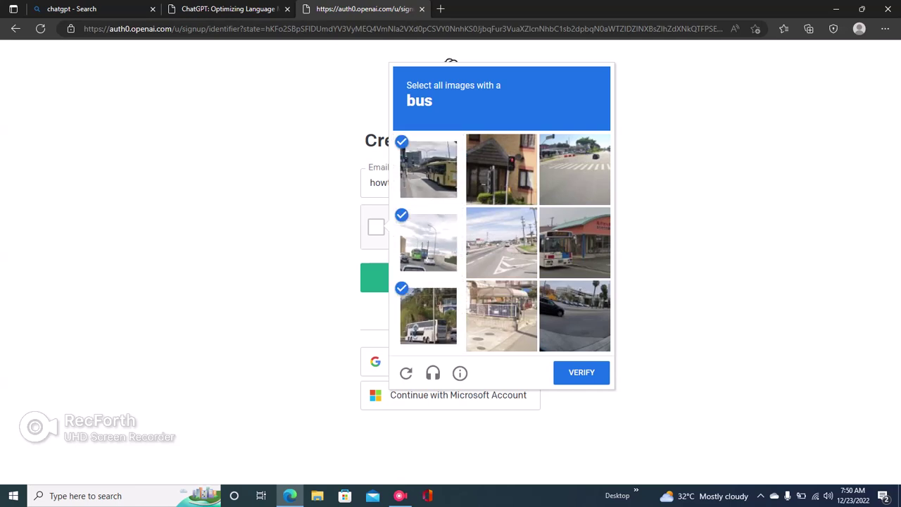
{"action": "key", "text": "shift+Tab"}
{"action": "key", "text": "space"}
{"action": "key", "text": "Return"}
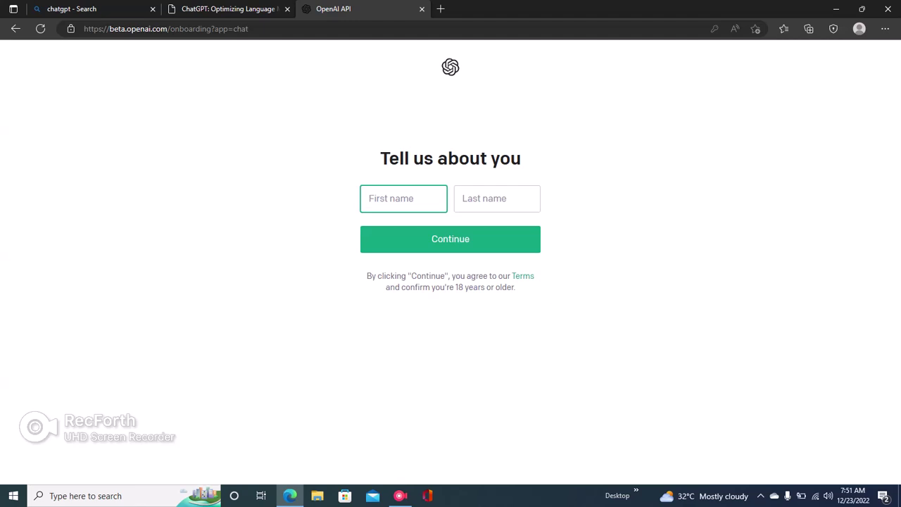
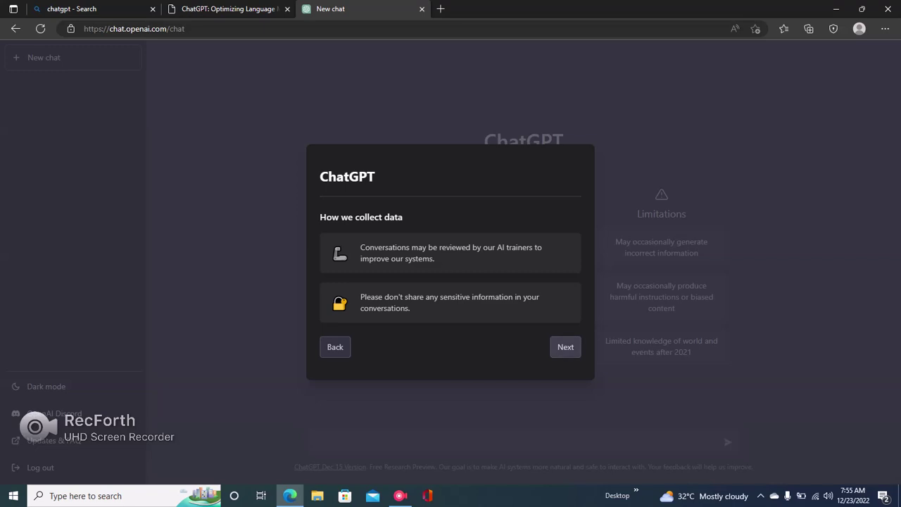
Enter the name 'Chris' in the Tell us about you form
{"action": "left_click", "coordinate": [566, 346]}
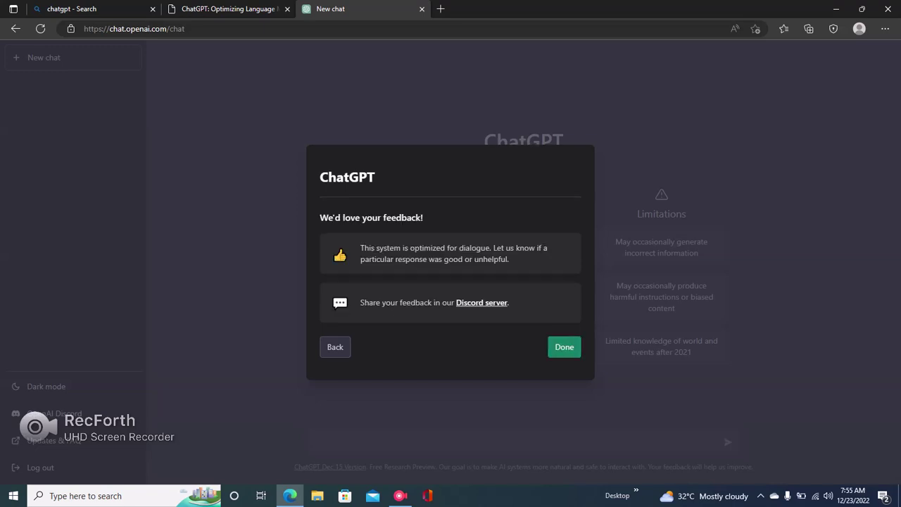
{"action": "left_click", "coordinate": [564, 346]}
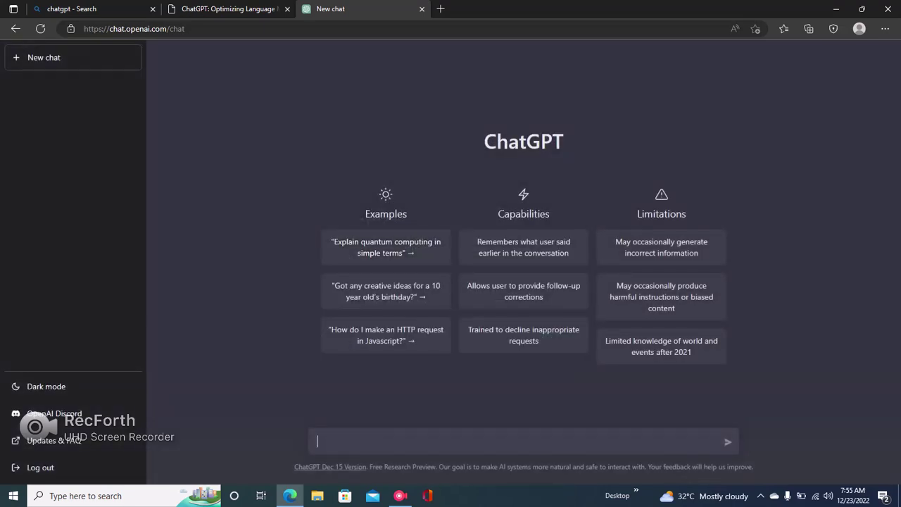